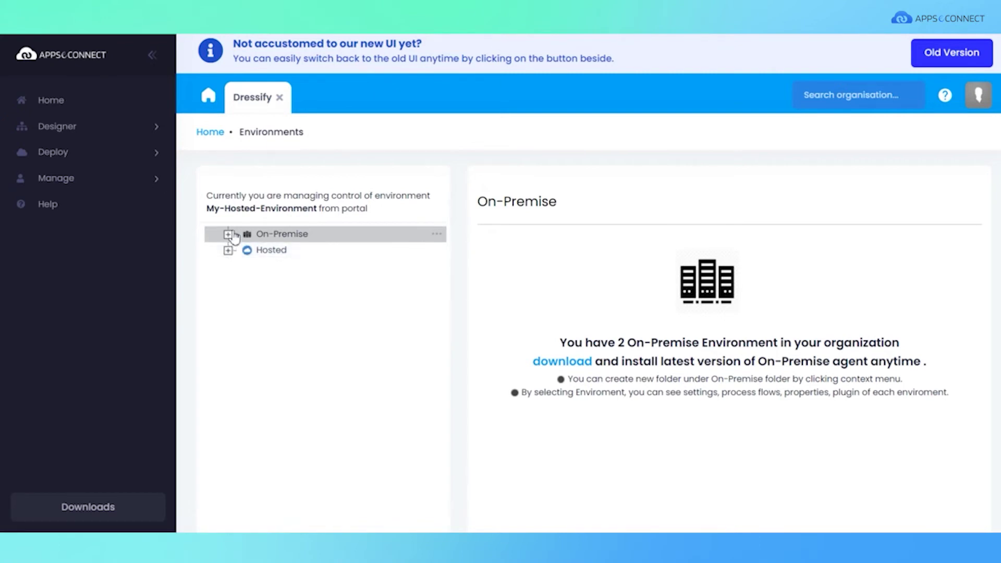
Go to Designer > ProcessFlow and show the Package Library's Shared with Me packages.
click(227, 234)
click(57, 128)
click(68, 176)
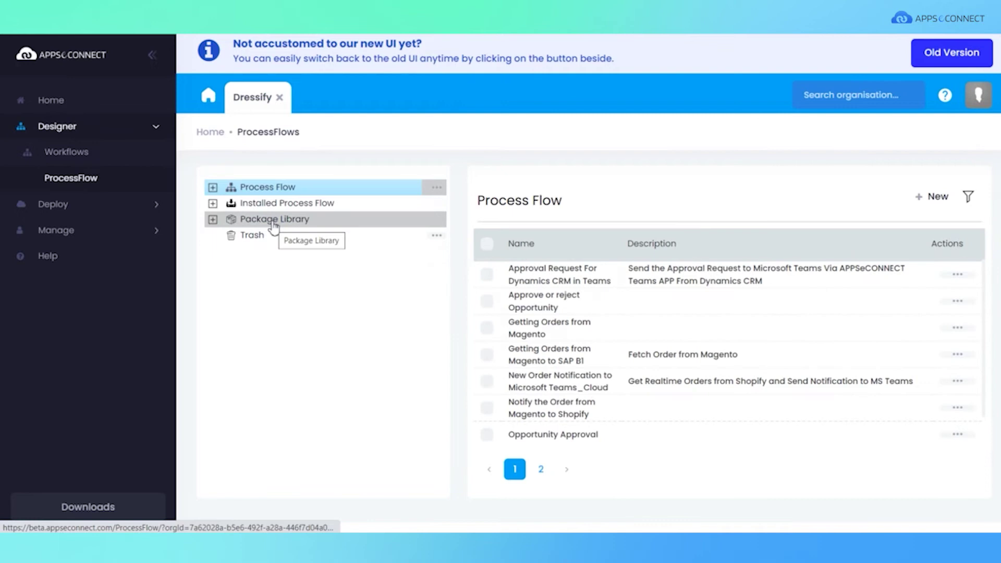
click(213, 220)
click(285, 269)
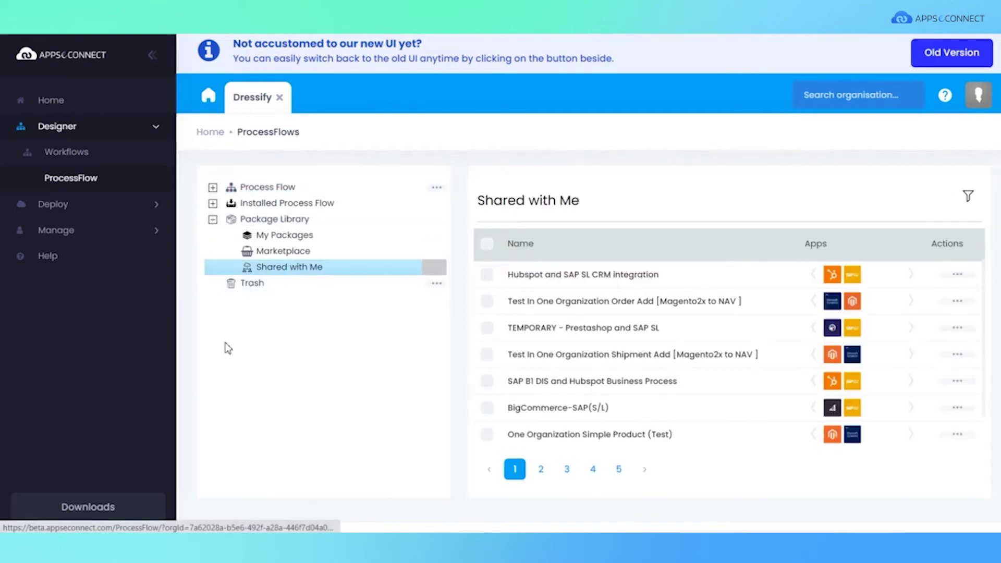
Filter shared packages for 'elementor' and install the Elementor Form and Dynamics 365 CRM package.
click(969, 197)
text(elem)
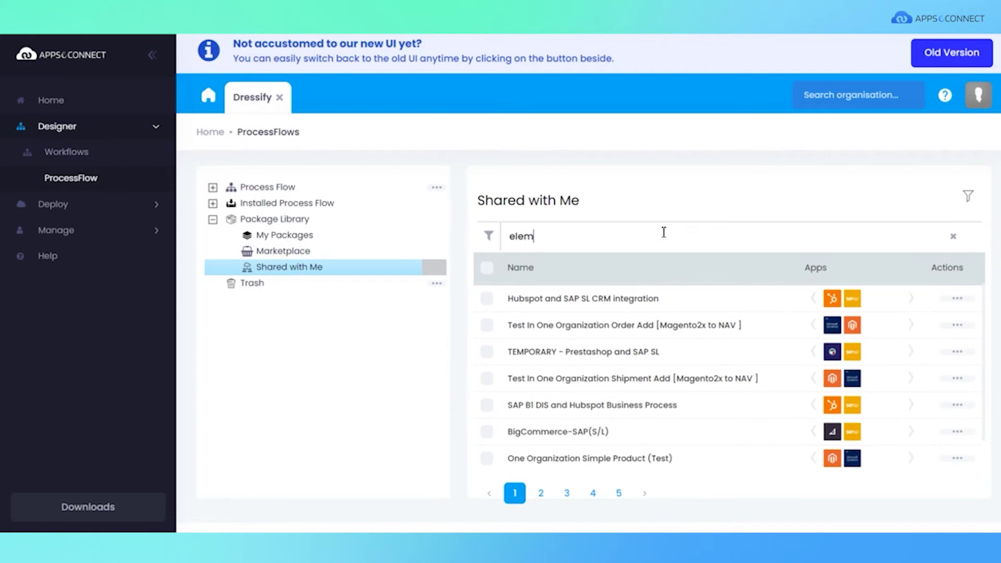
text(entor)
key(Return)
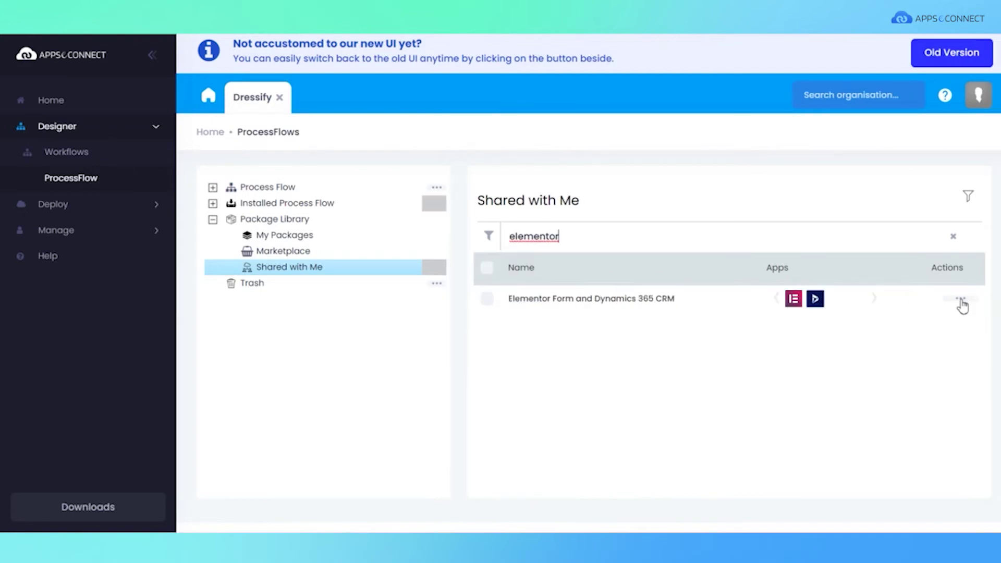
click(960, 300)
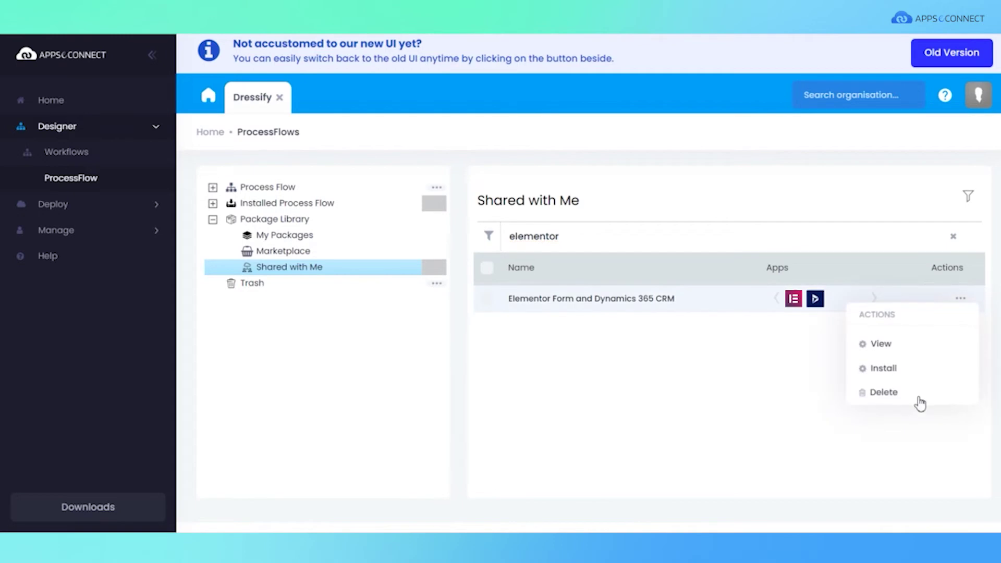
click(885, 368)
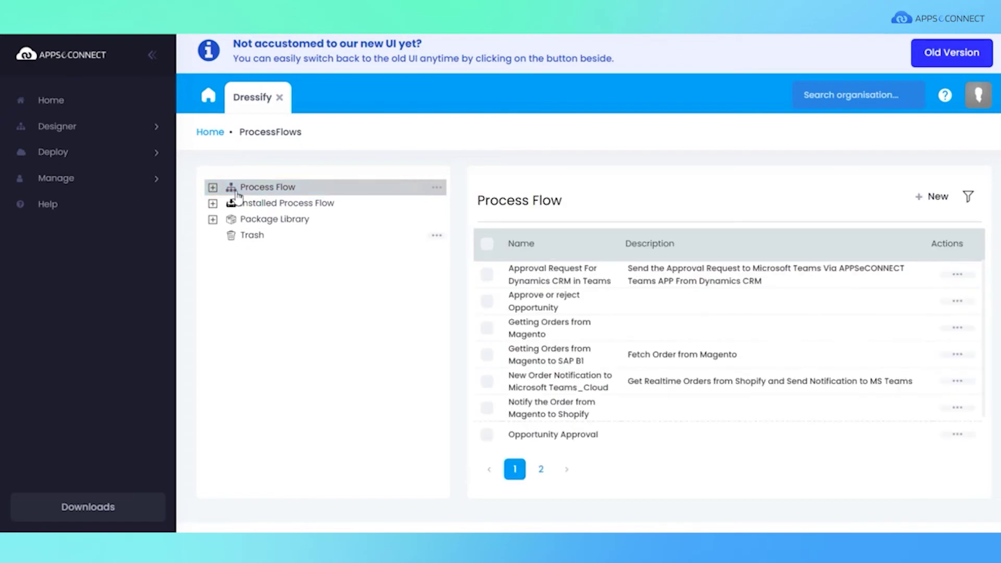
Open the Elementor Lead to Microsoft 365 CRM Lead flow from Installed Process Flow > Elementor Form > 1.1.0(1) for editing.
click(213, 204)
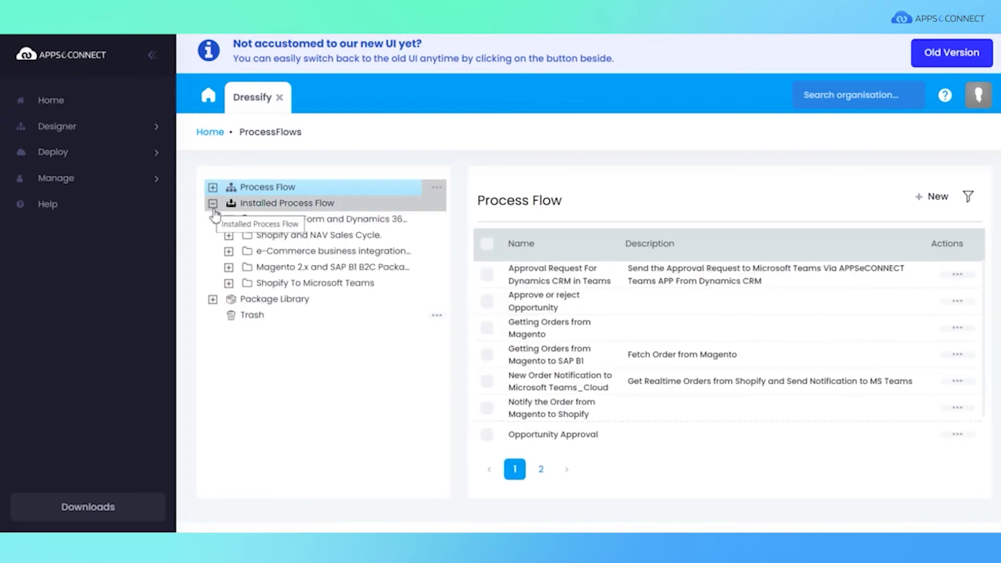
click(228, 220)
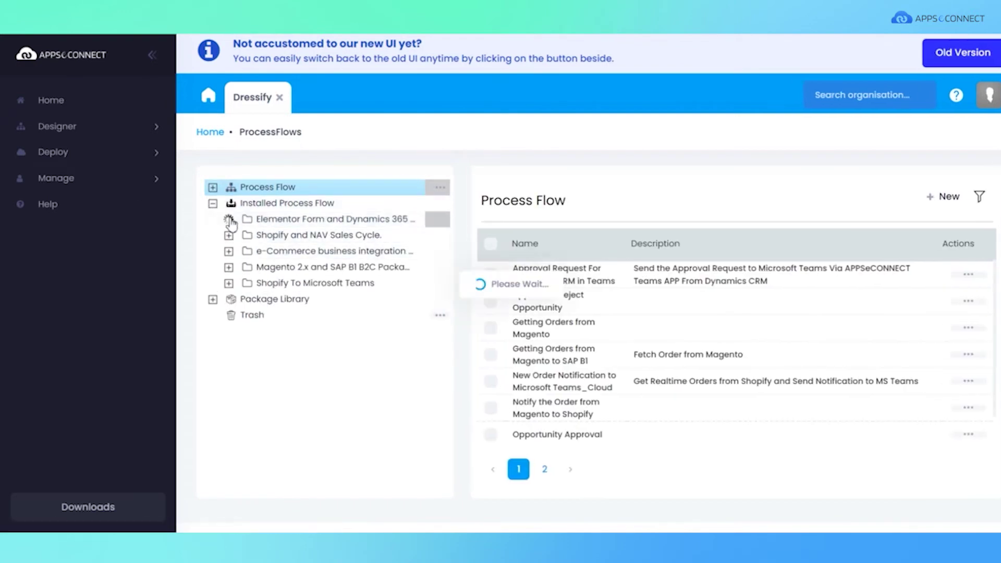
click(290, 234)
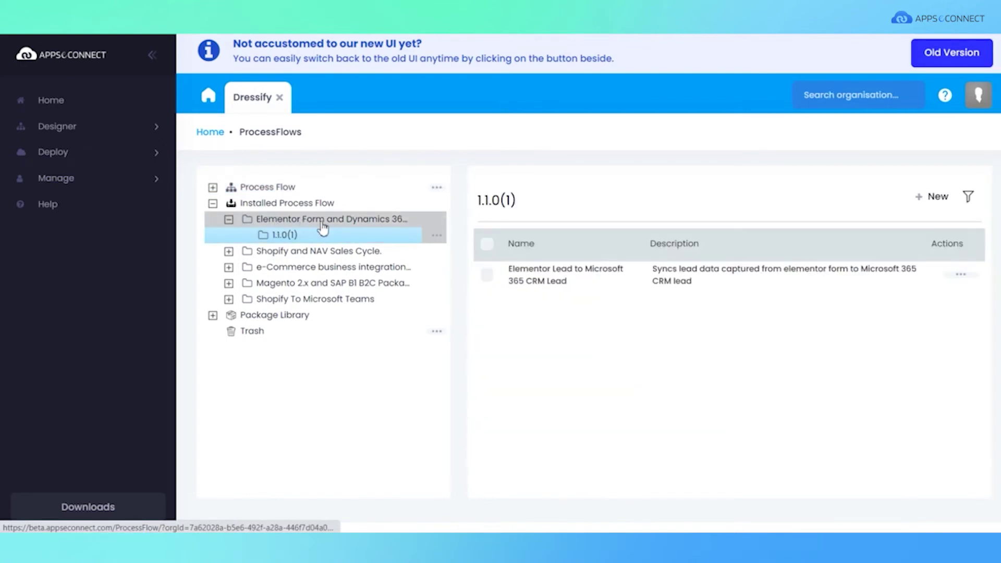
drag(528, 269, 611, 269)
click(964, 275)
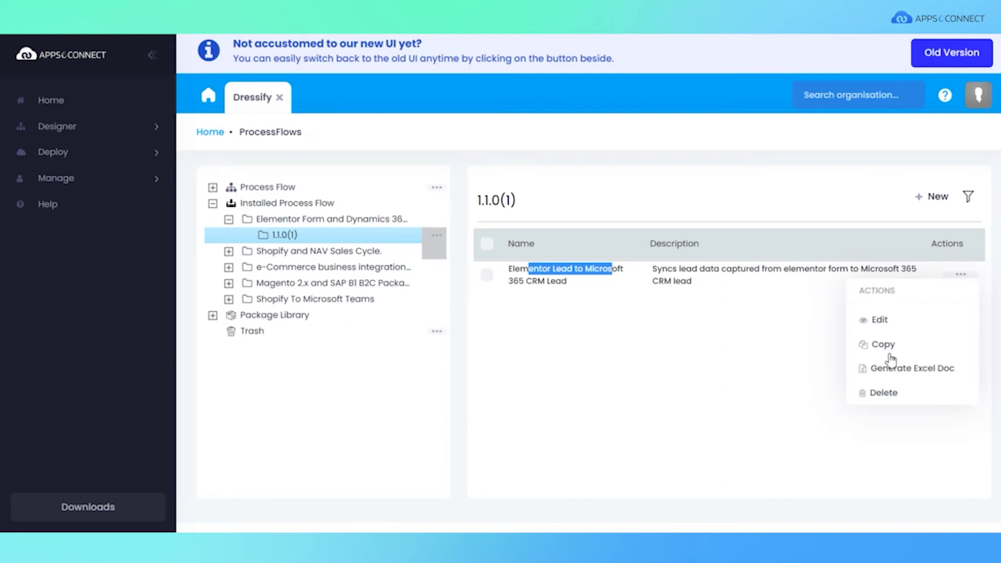
click(881, 320)
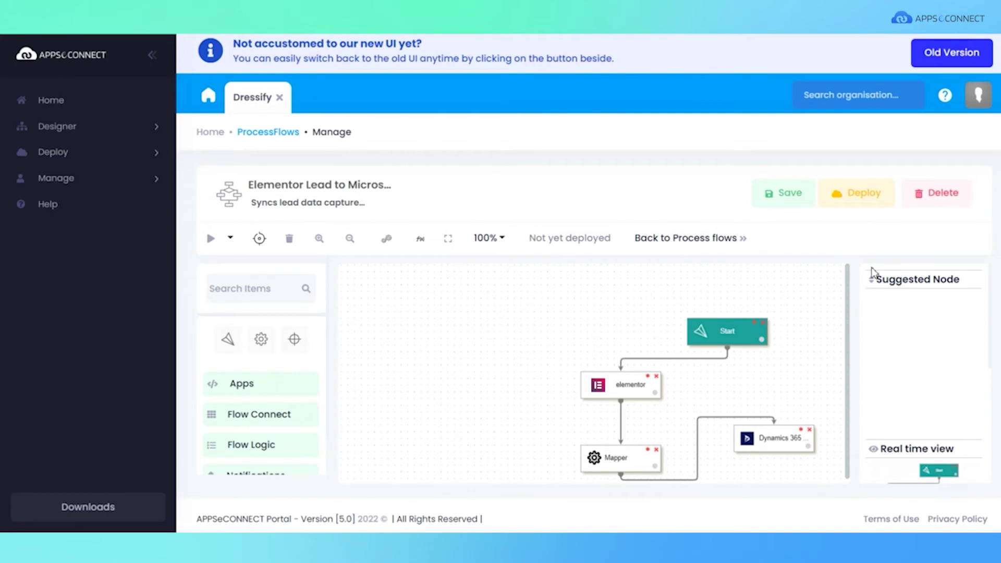
Deploy the flow to Hosted > My-Hosted-Environment and select the Dynamics 365 app's connection.
click(851, 194)
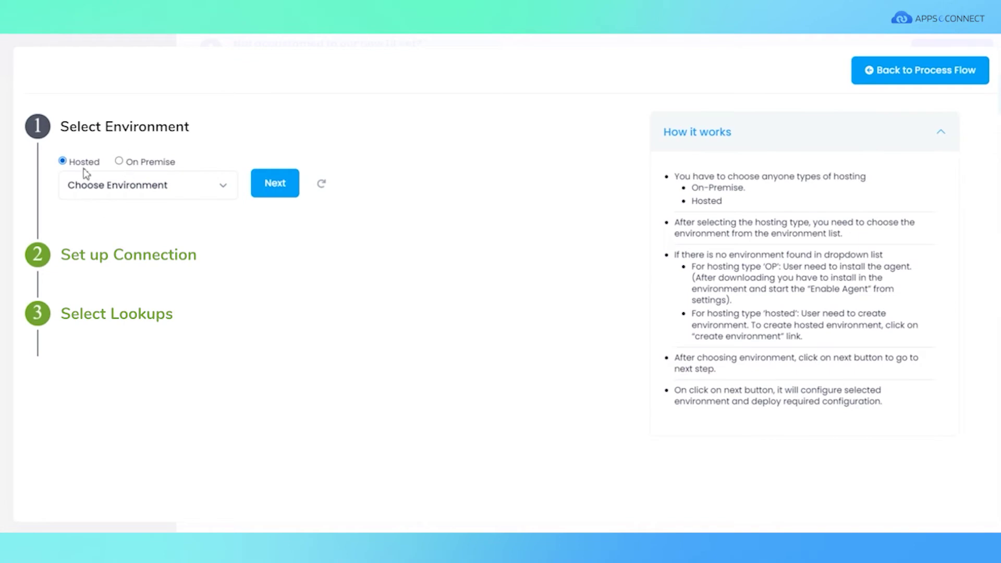
click(162, 186)
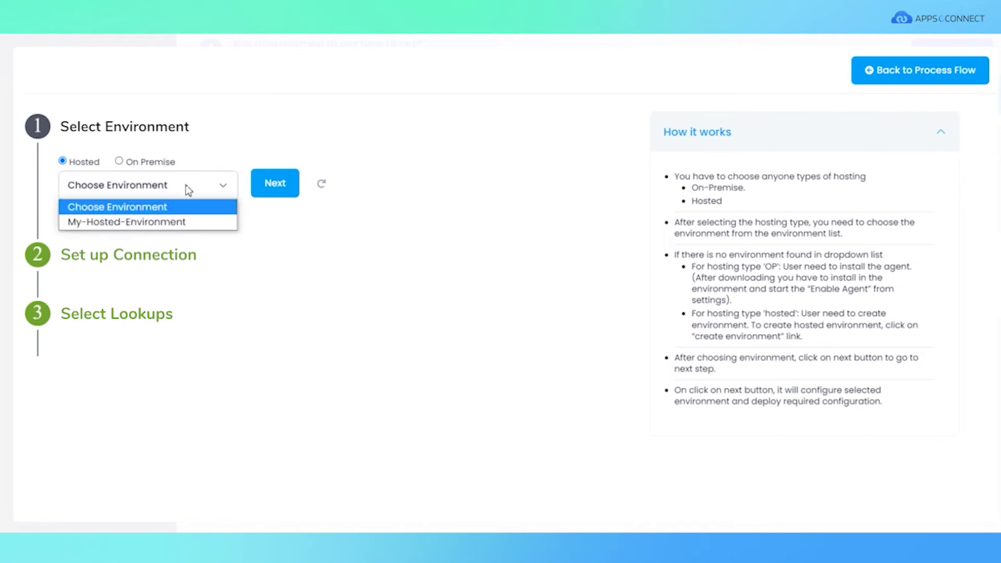
click(147, 225)
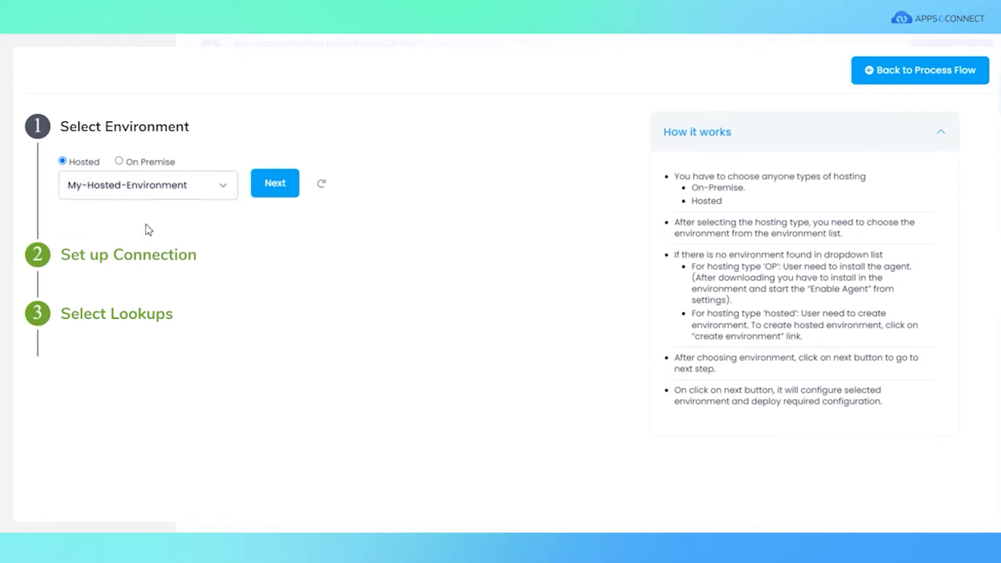
click(273, 187)
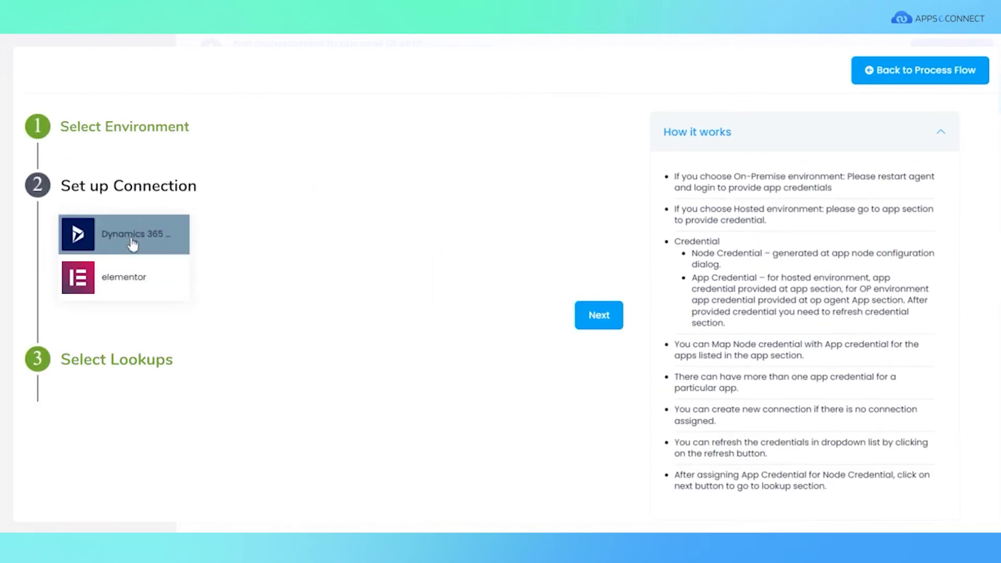
click(133, 243)
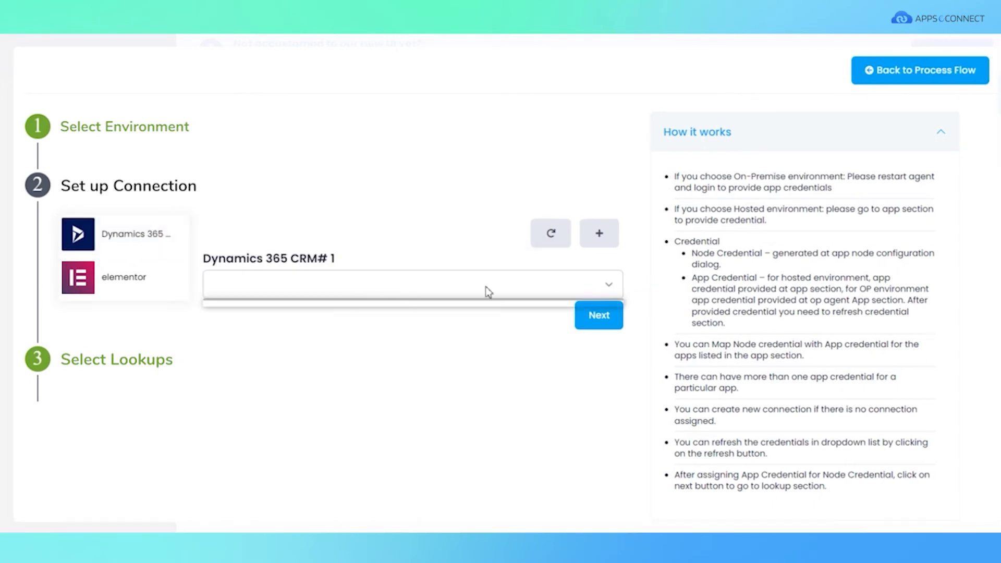
Add a new REST credential for the Dynamics 365 connection.
click(599, 232)
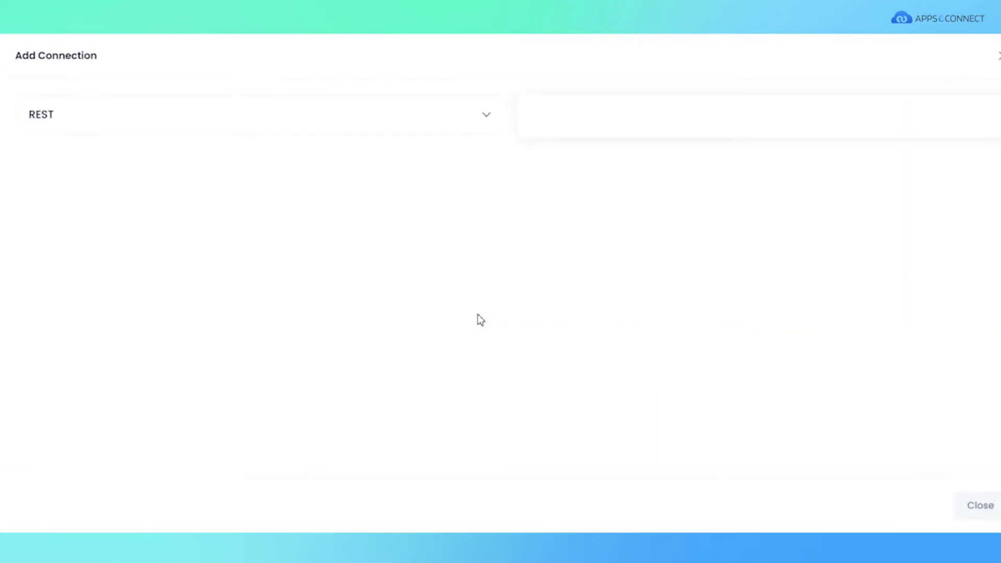
click(486, 120)
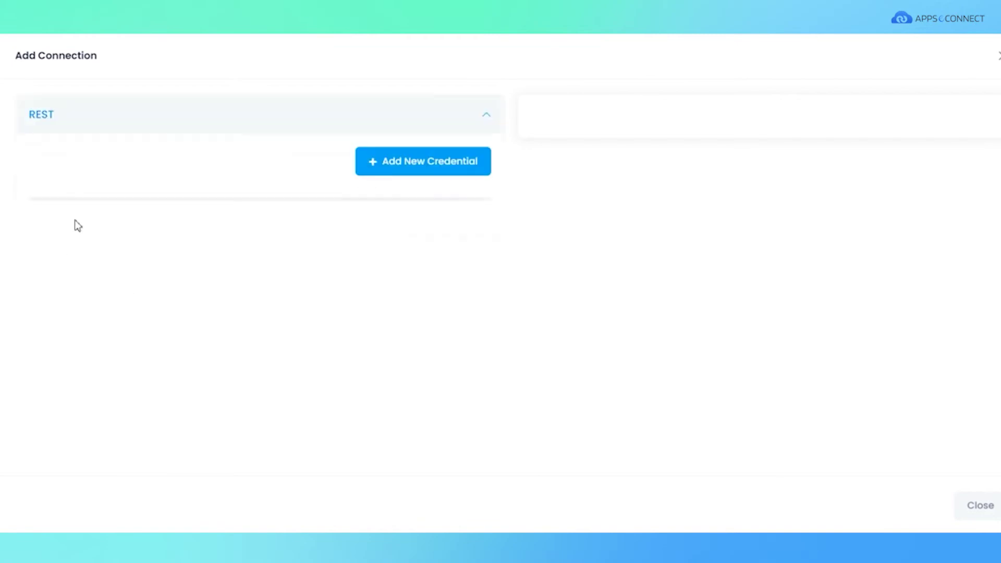
click(389, 180)
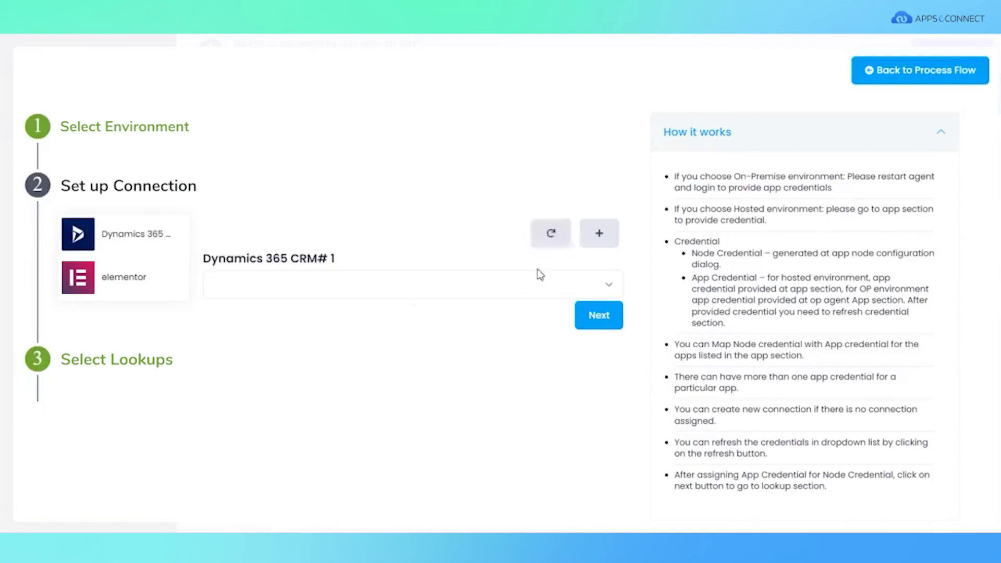
Refresh the credential list and assign 'crm' to the Dynamics 365 connection.
click(556, 238)
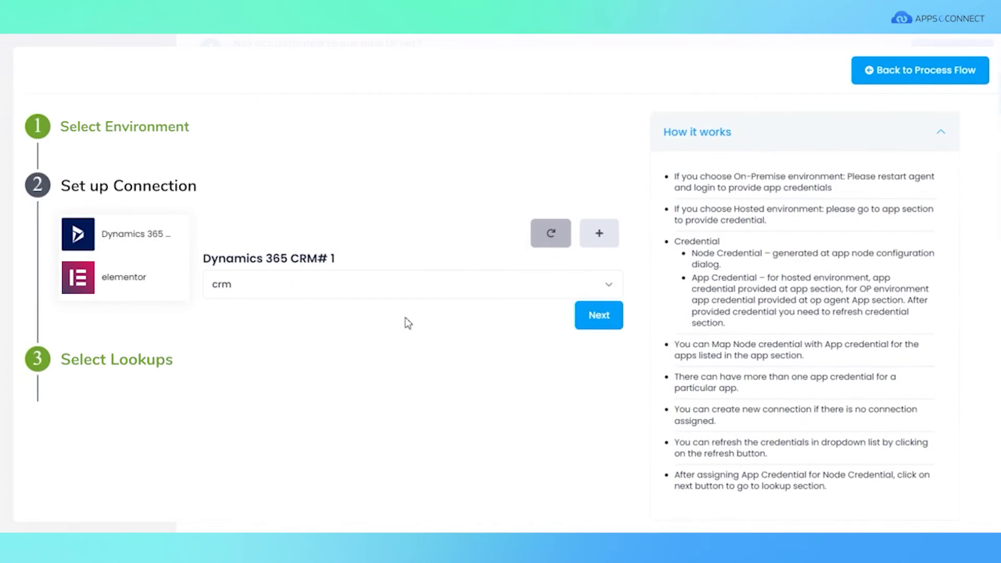
click(602, 283)
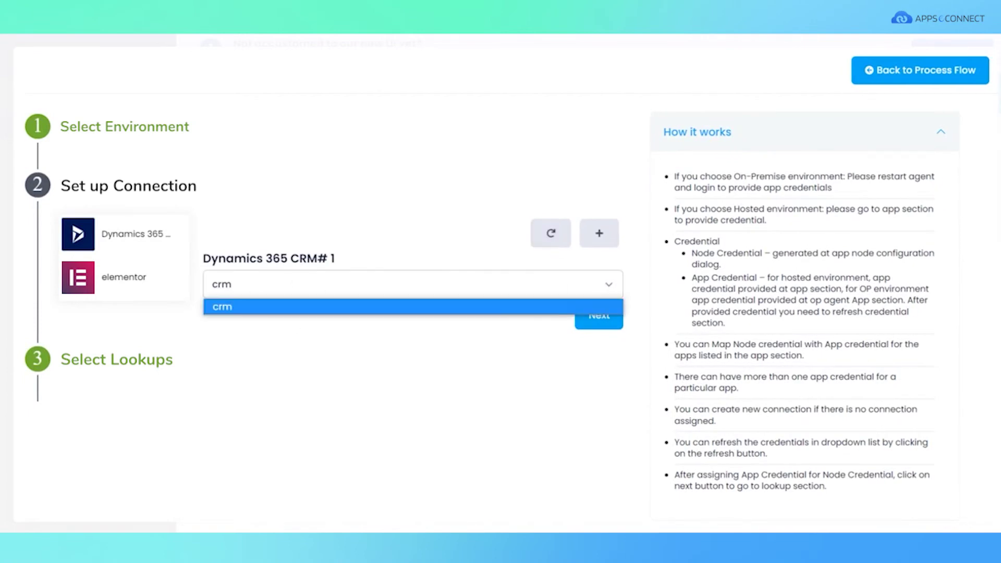
click(255, 311)
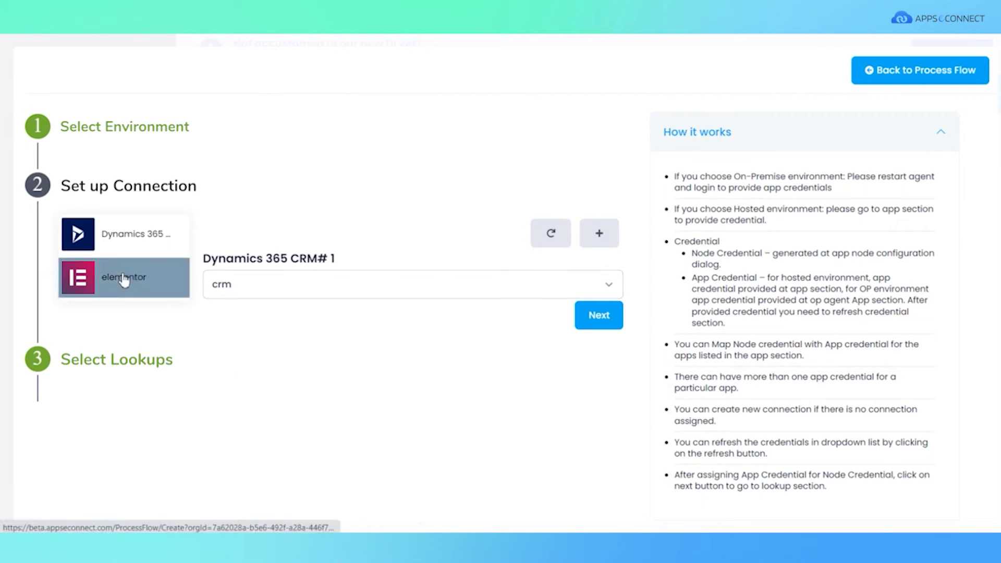
Assign the 'Elementor' credential to the elementor app and finish the deployment.
click(144, 282)
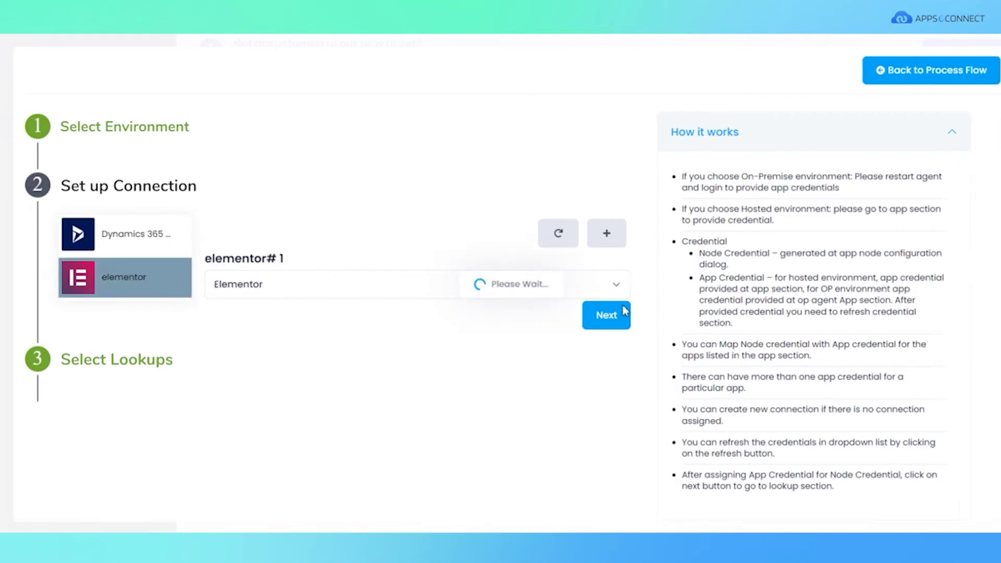
click(619, 287)
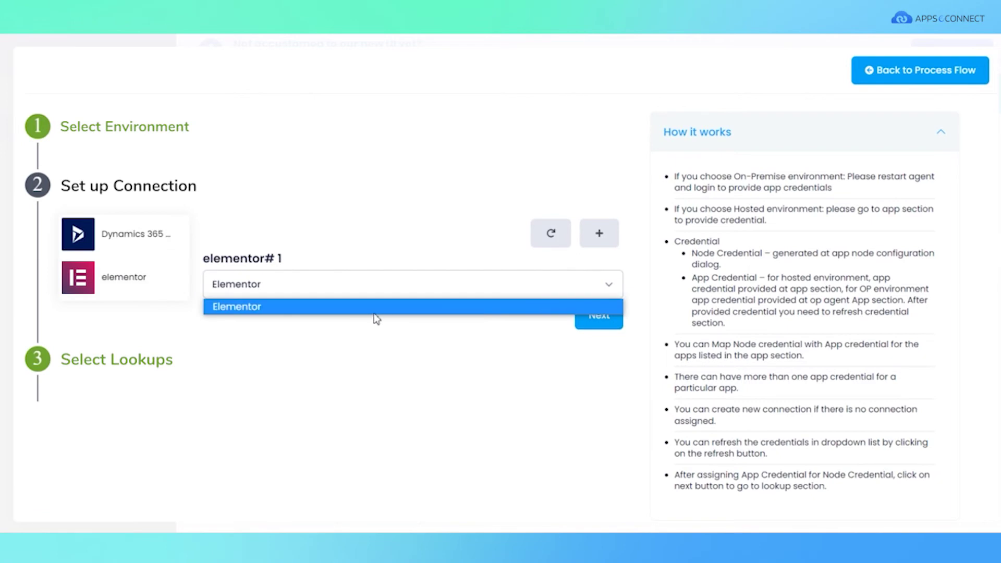
click(339, 308)
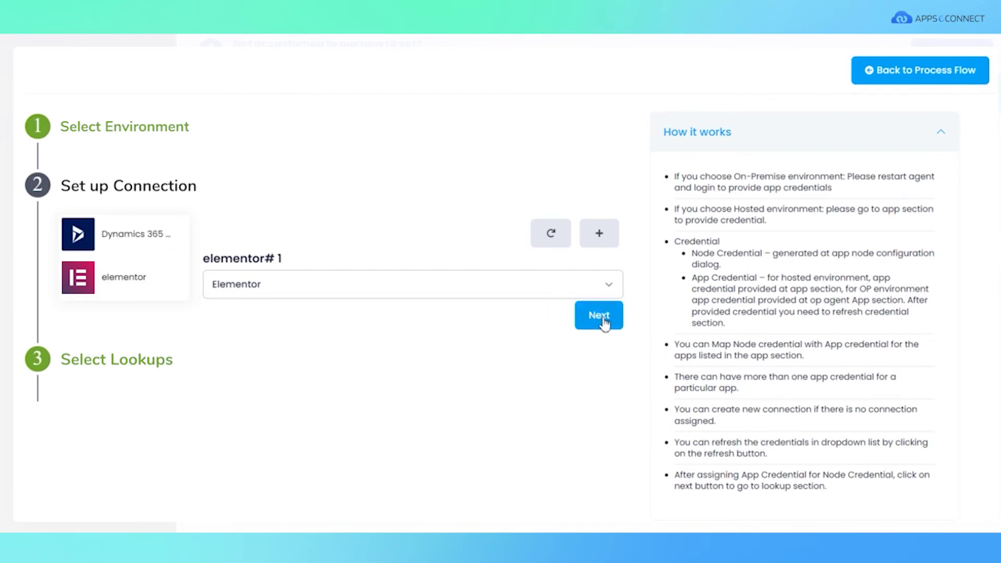
click(600, 319)
click(617, 318)
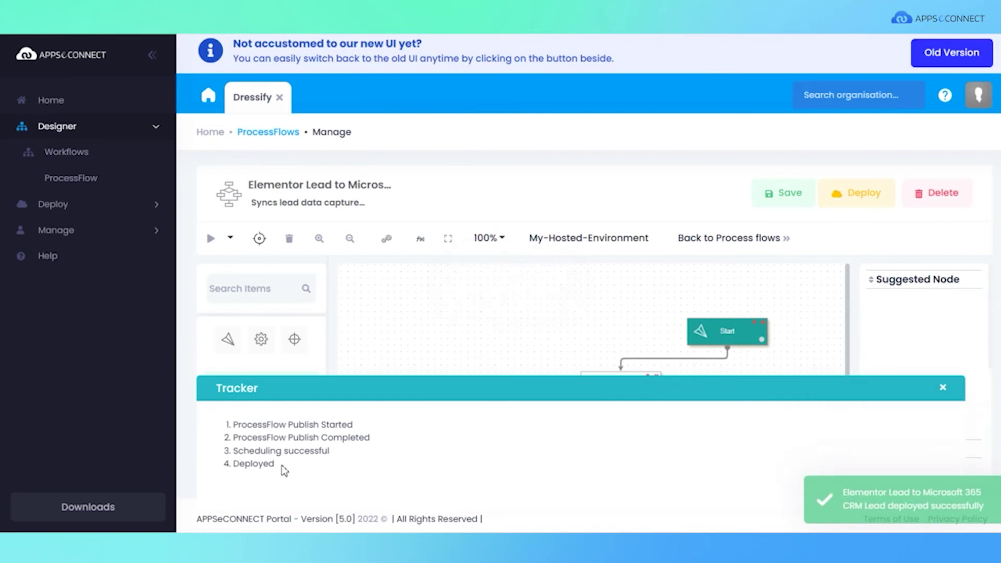
Check the Tracker reports Deployed, then close the deployment log panel.
drag(282, 469, 229, 421)
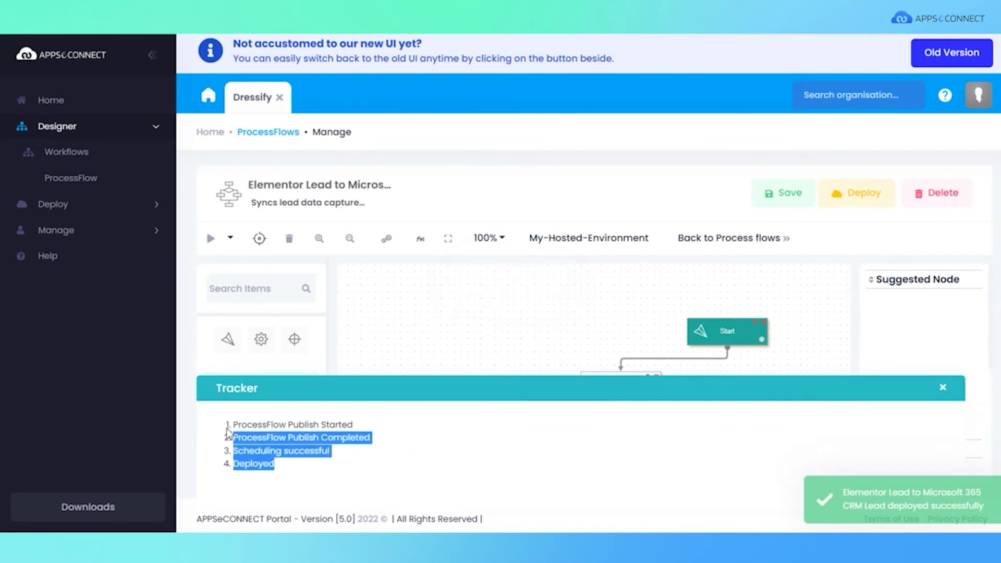
click(943, 391)
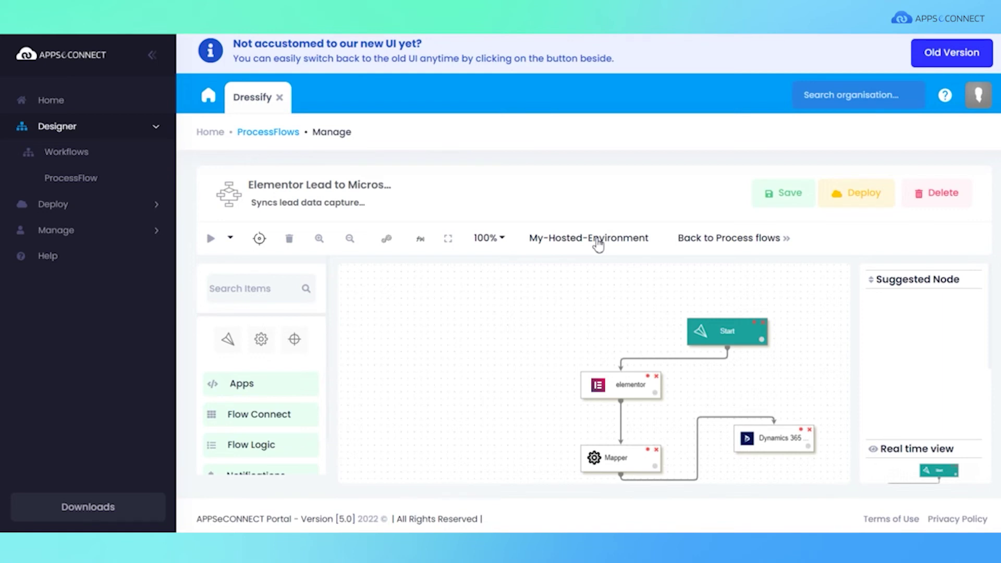
Copy the Processflow URL of the flow deployed on My-Hosted-Environment.
click(598, 241)
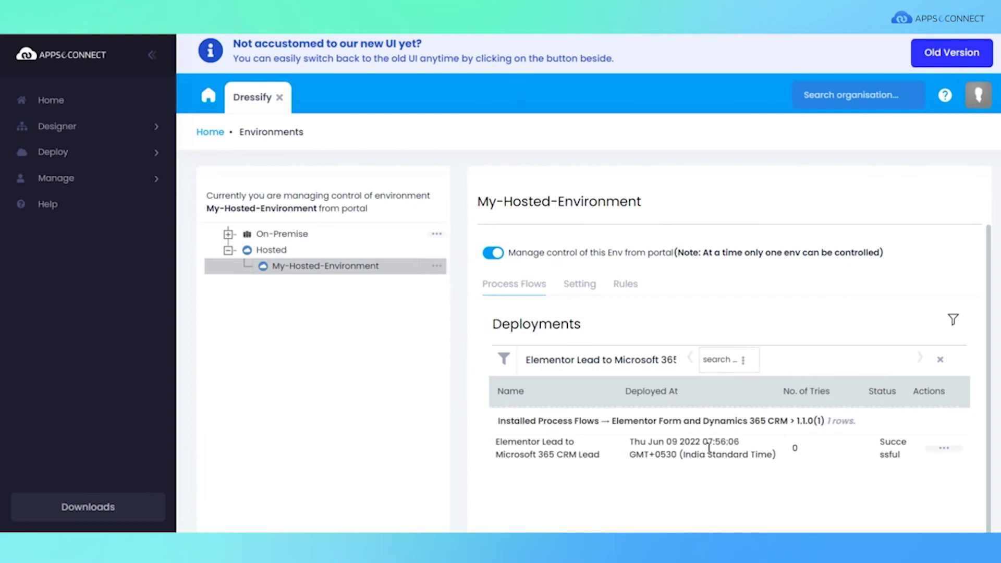
scroll(886, 429, down, 2)
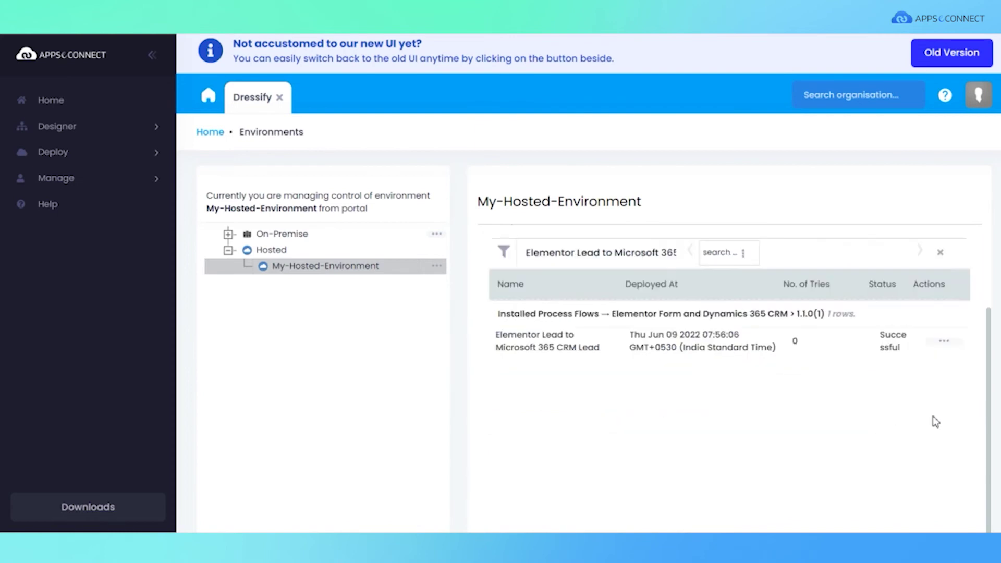
click(945, 344)
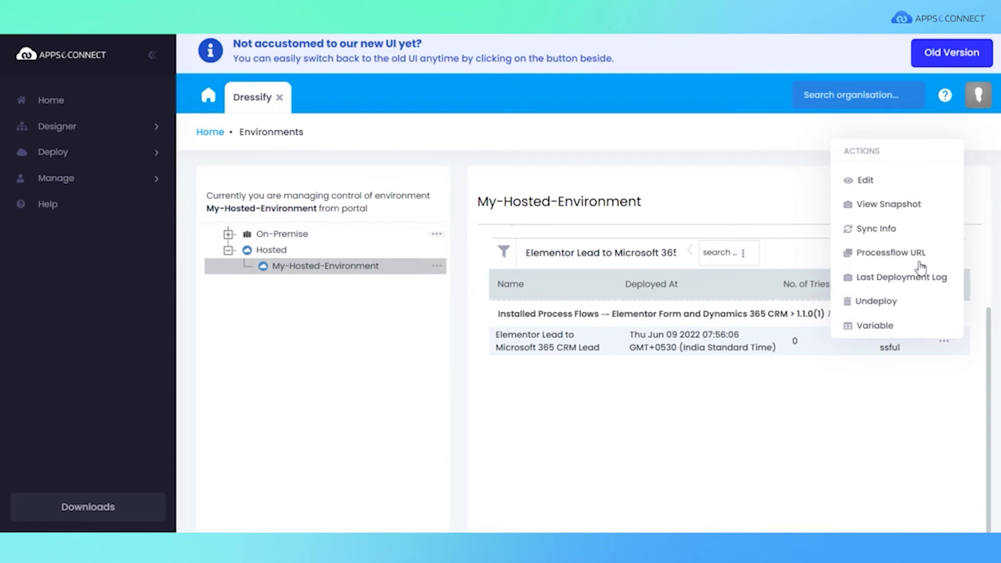
click(870, 254)
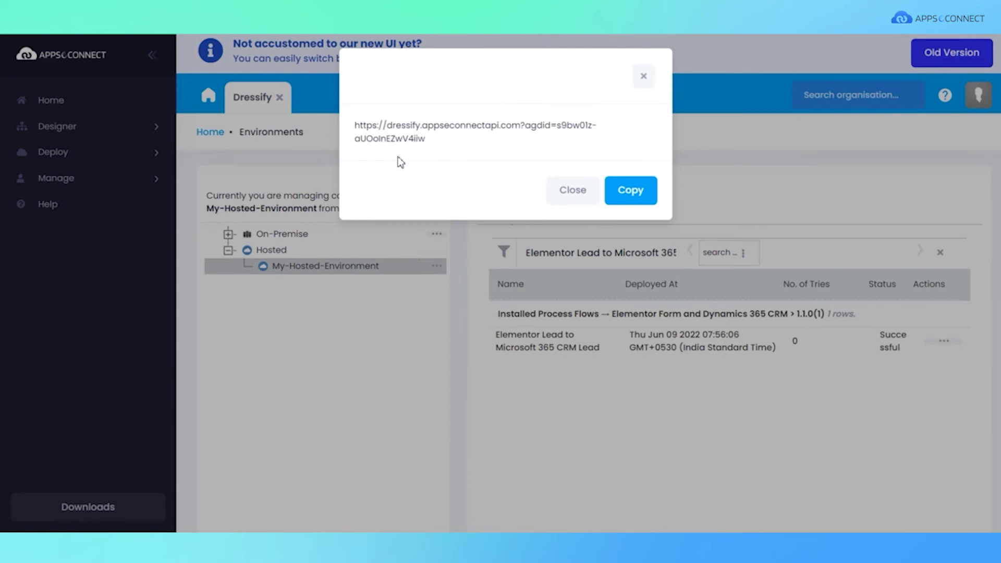
click(626, 201)
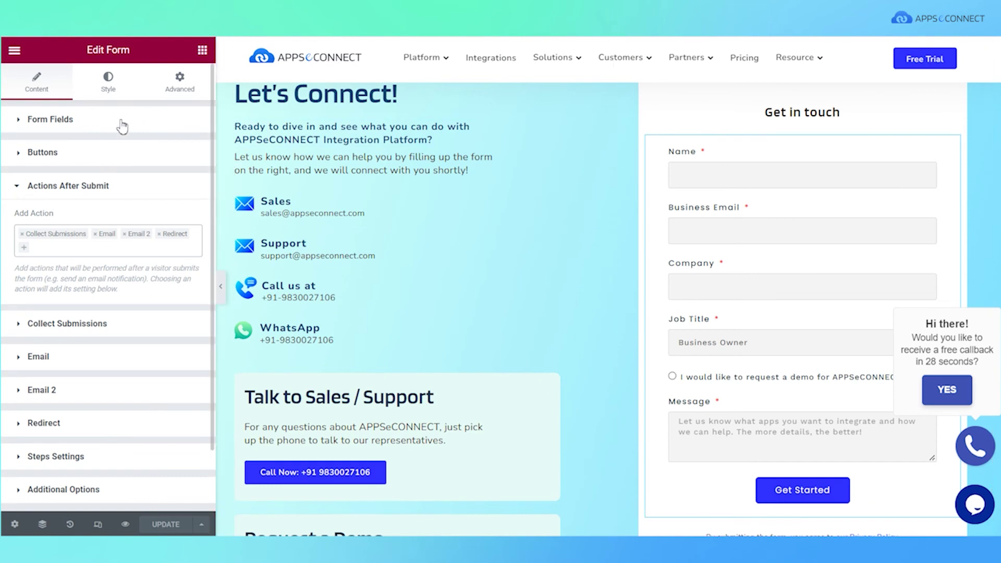
click(38, 128)
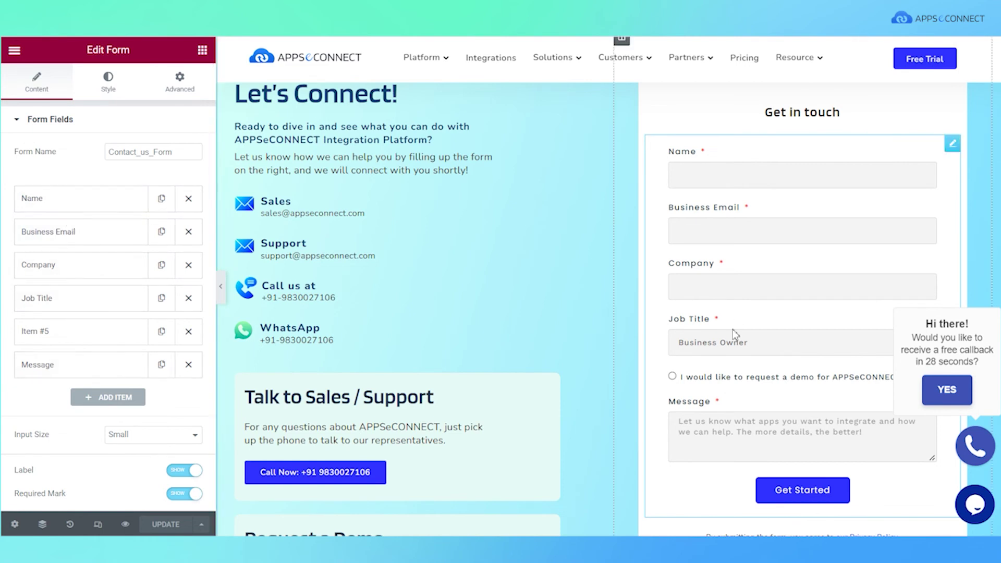
scroll(735, 329, down, 3)
scroll(752, 257, up, 3)
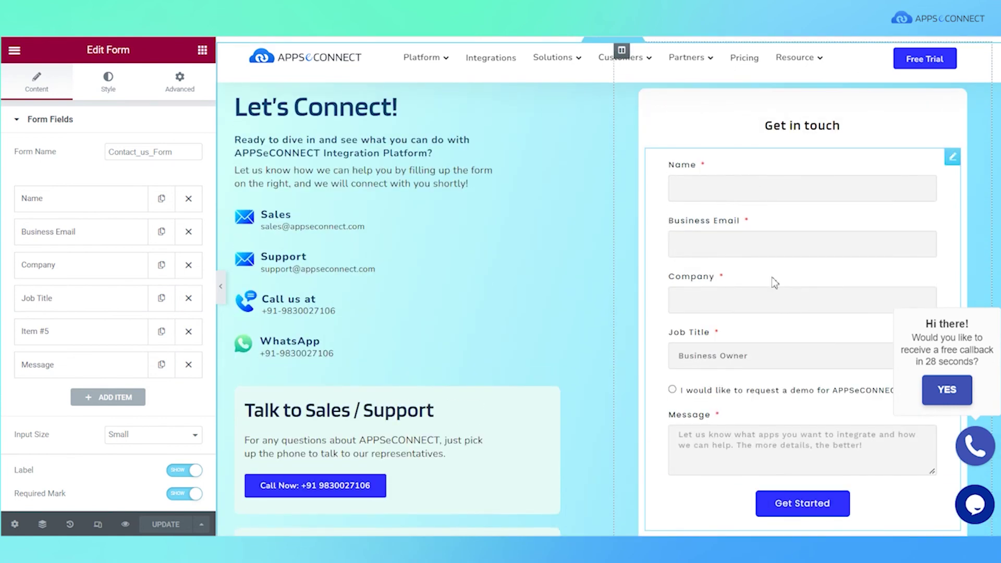
scroll(774, 282, down, 2)
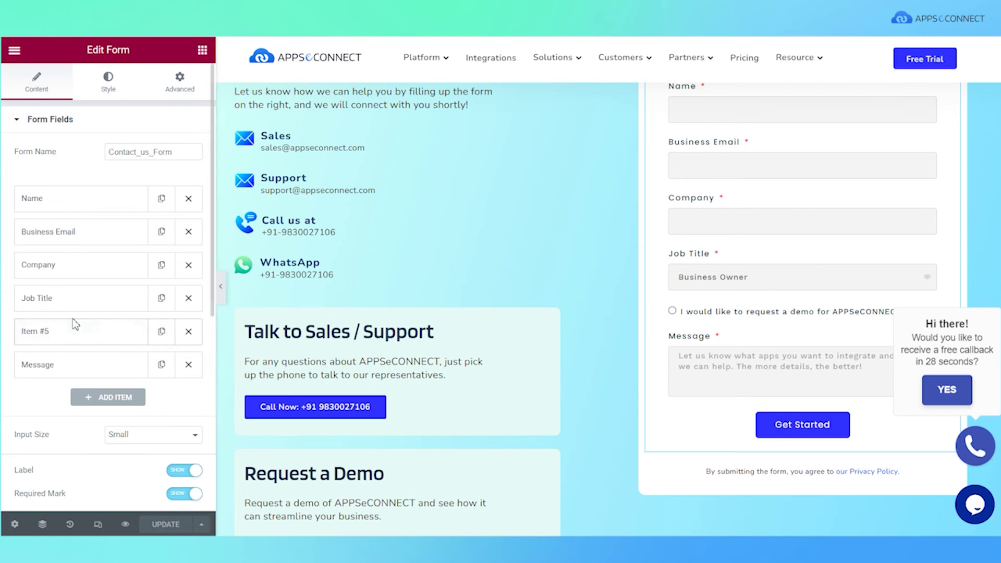
scroll(70, 324, down, 2)
scroll(57, 384, down, 2)
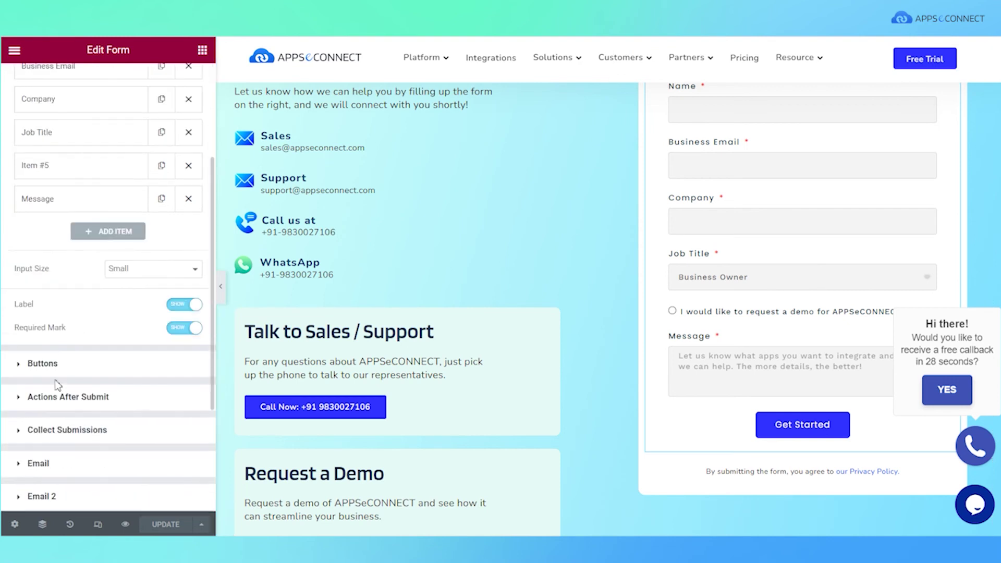
Add a Webhook action to the form's Actions After Submit.
click(19, 400)
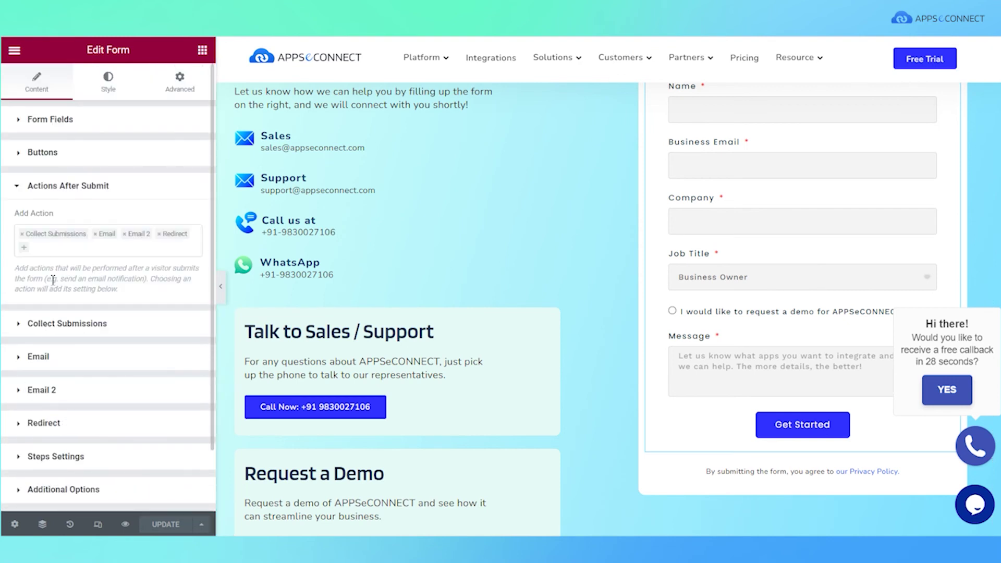
click(25, 249)
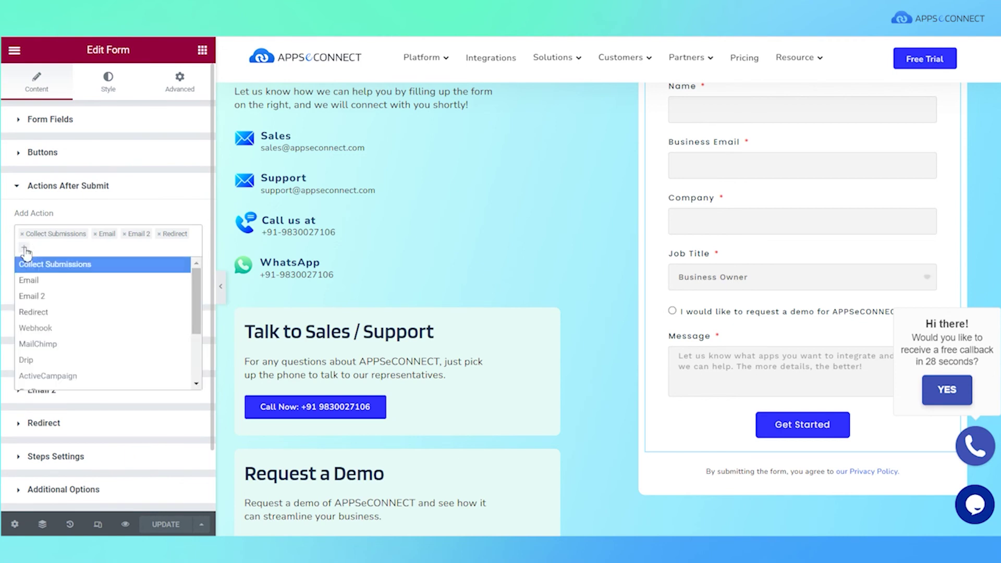
click(40, 334)
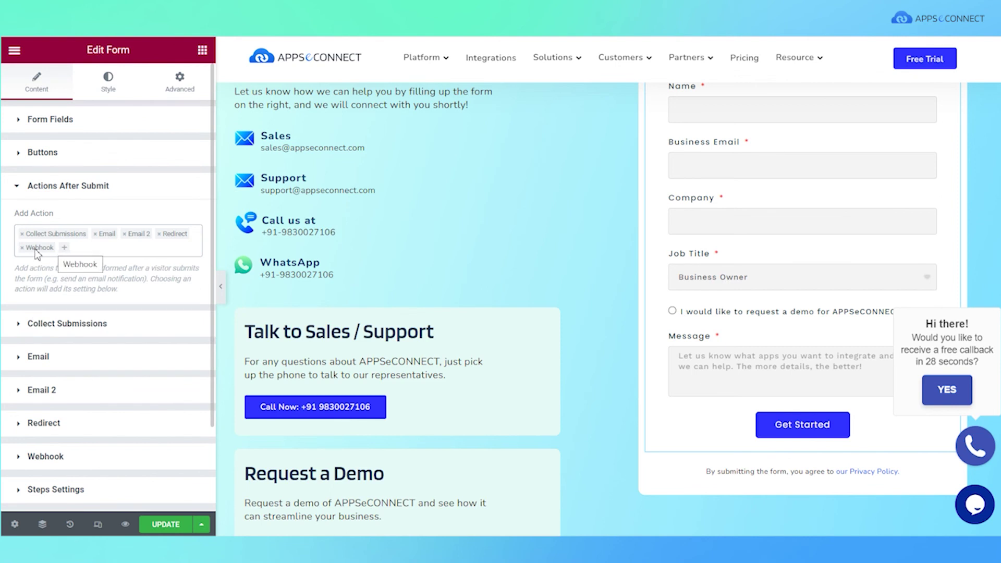
Replace the Webhook URL with the copied process flow URL and update the page.
scroll(50, 253, down, 3)
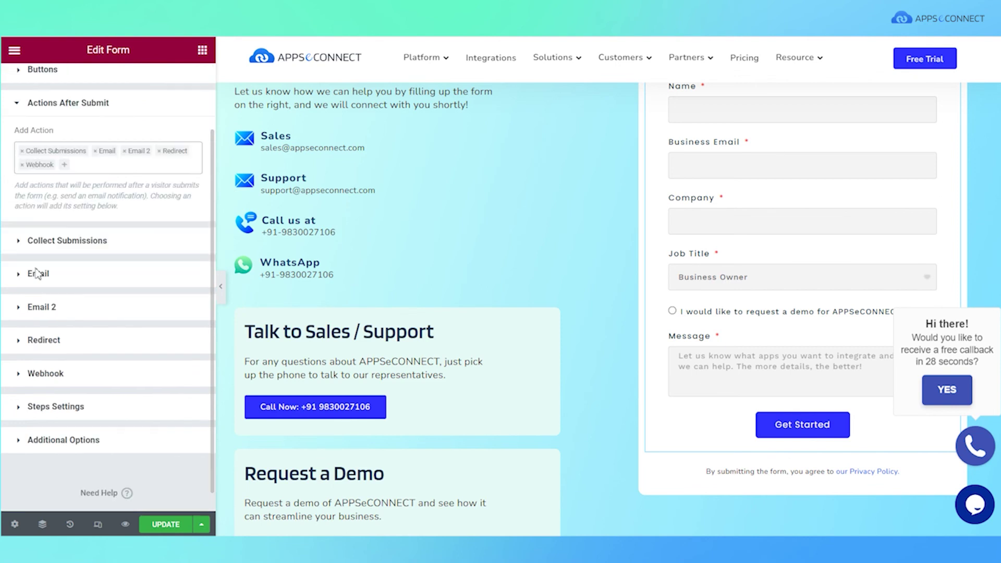
click(21, 355)
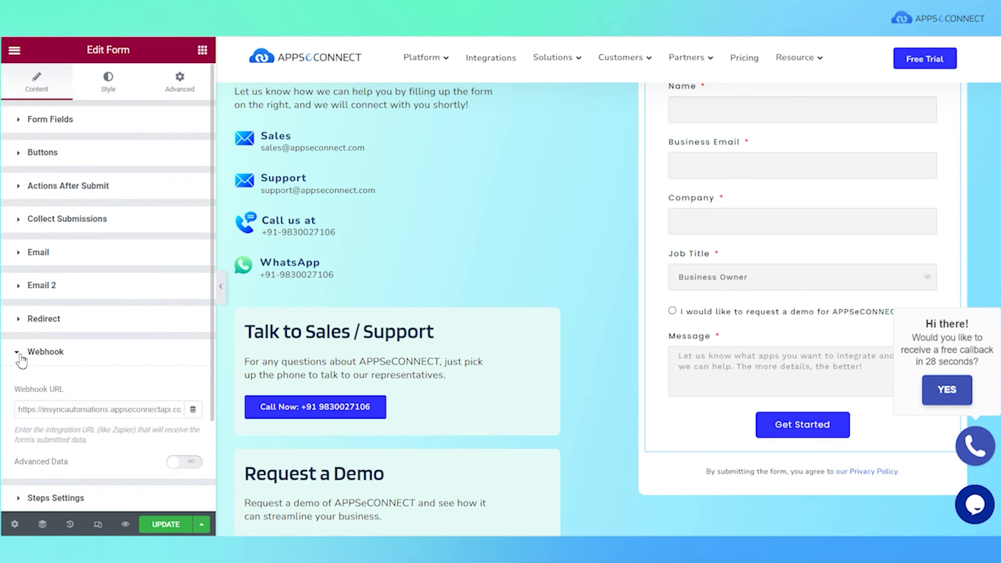
triple_click(68, 407)
key(BackSpace)
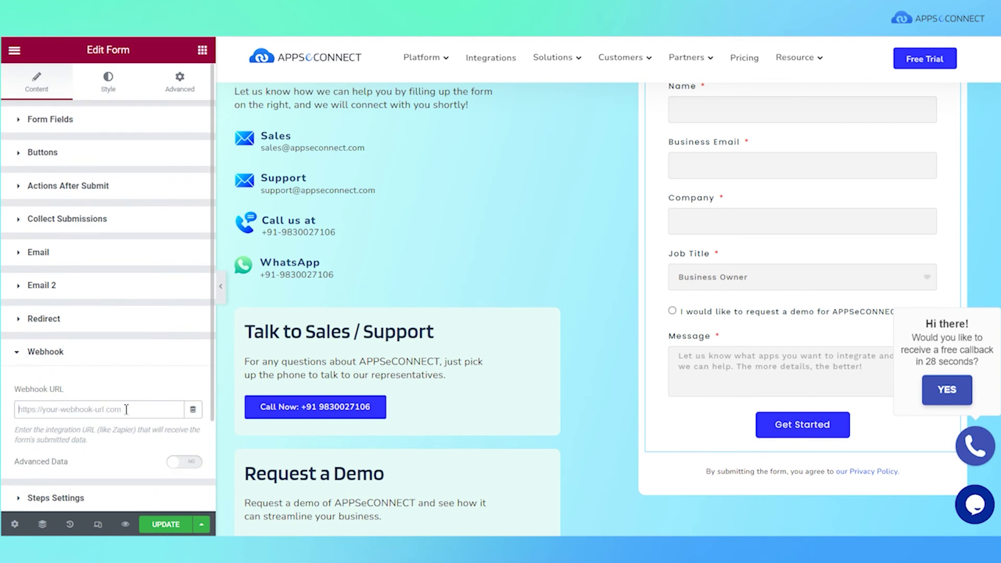
key(ctrl+v)
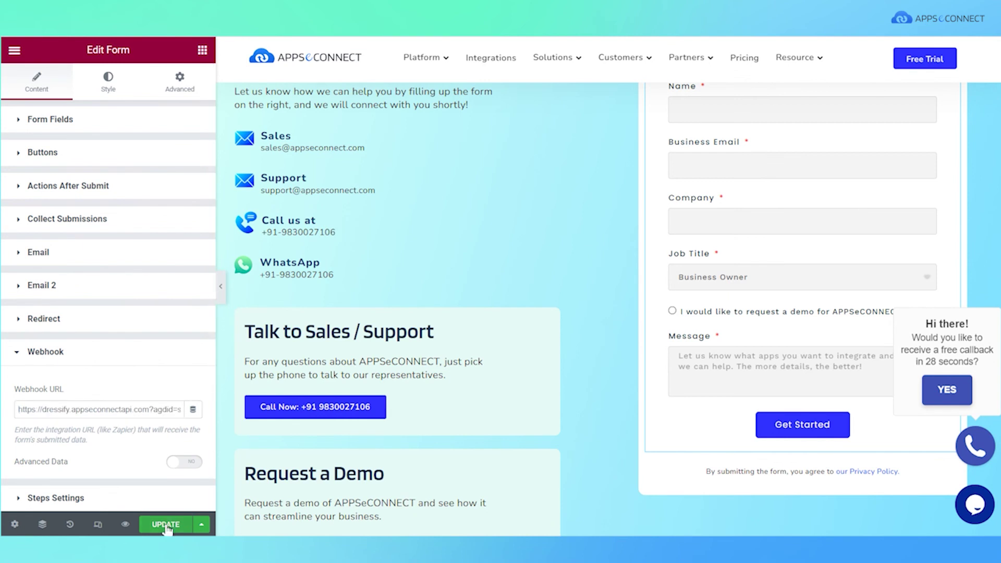
click(166, 525)
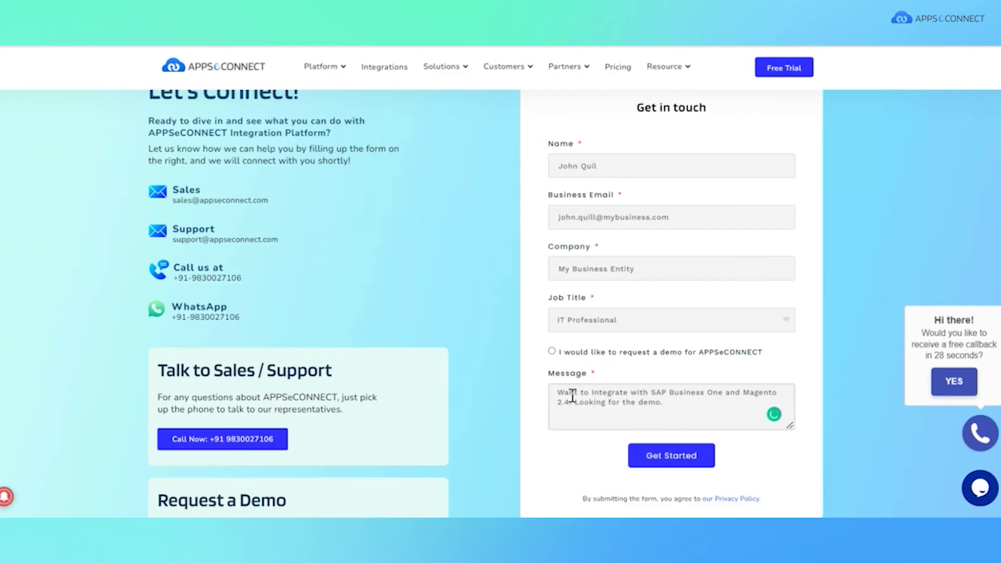
Submit the filled-in Get in touch form with Get Started.
click(676, 459)
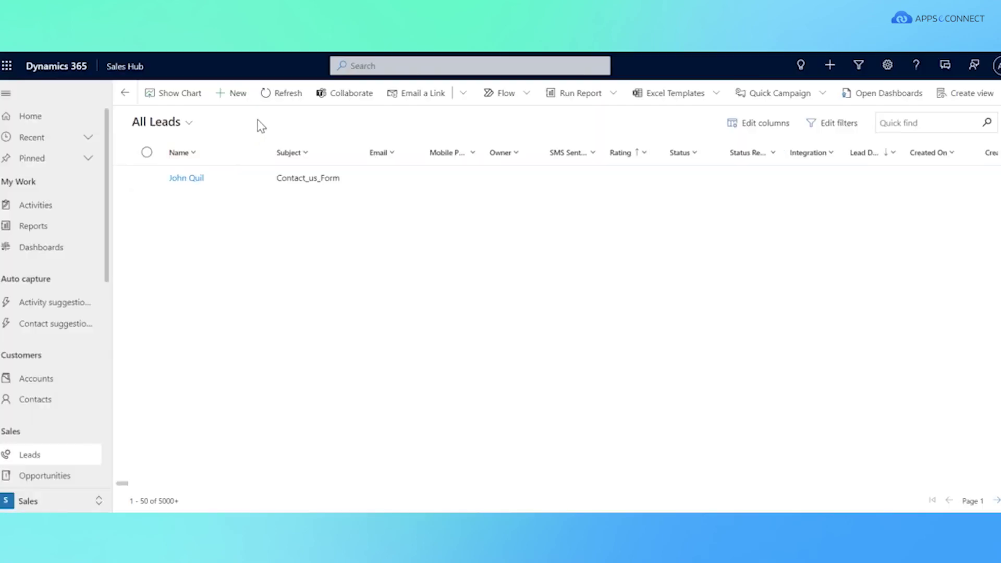
click(180, 181)
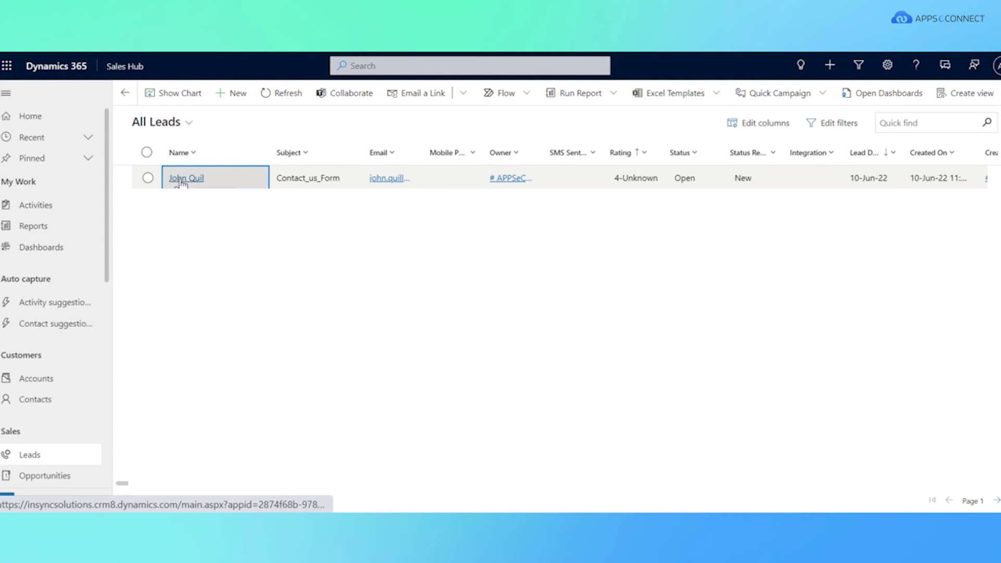
click(181, 180)
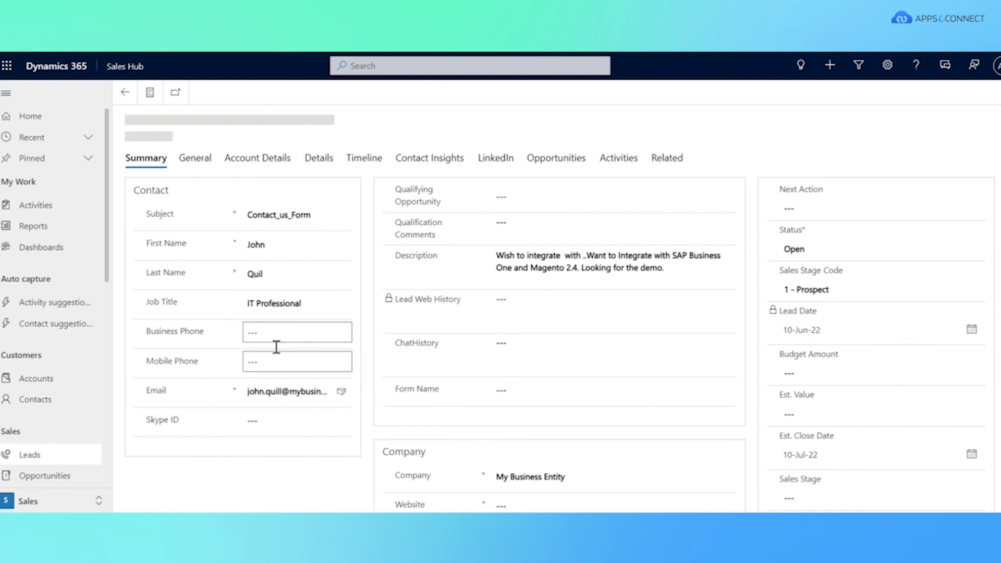
scroll(261, 313, down, 1)
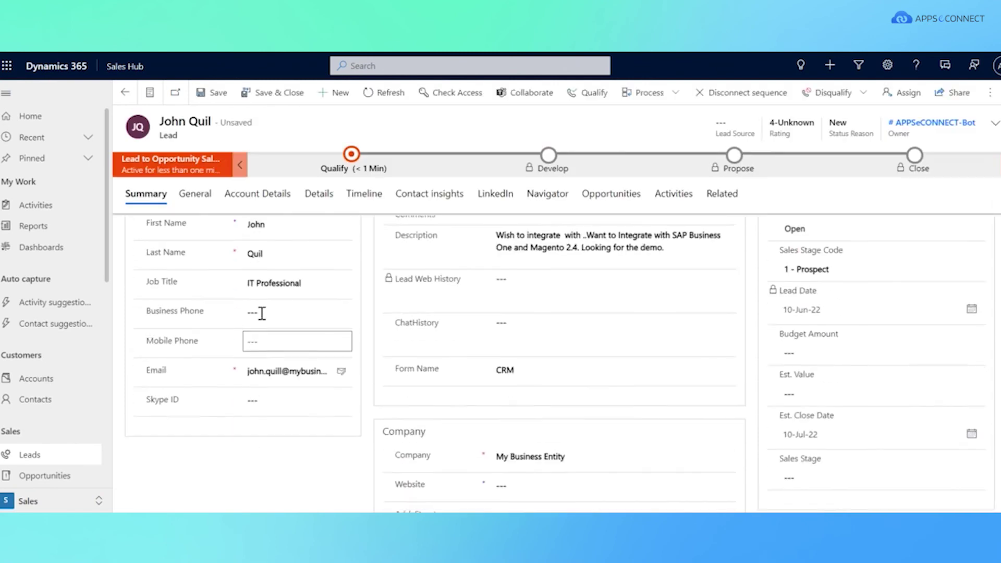
scroll(261, 313, up, 1)
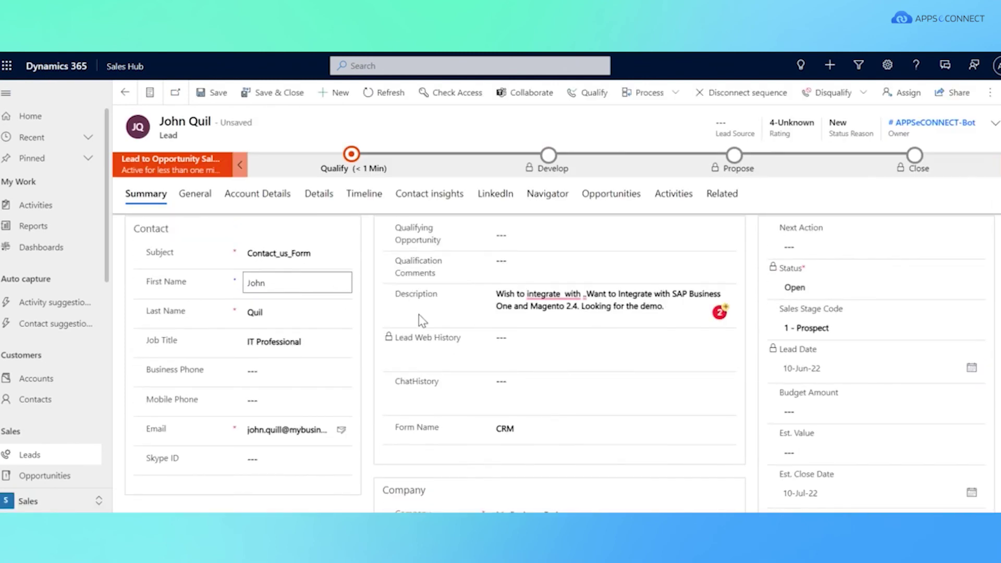
scroll(422, 320, down, 3)
scroll(423, 320, down, 2)
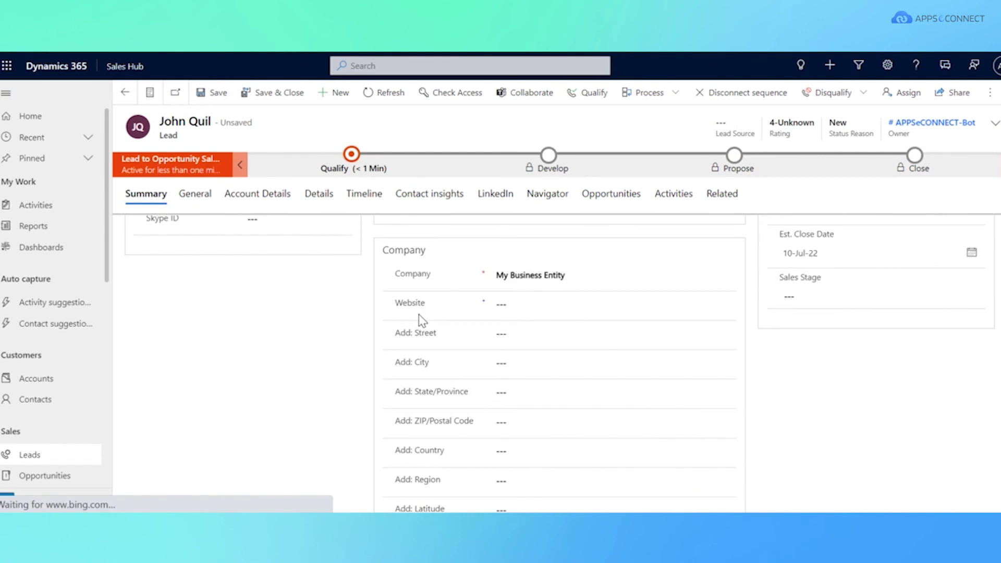